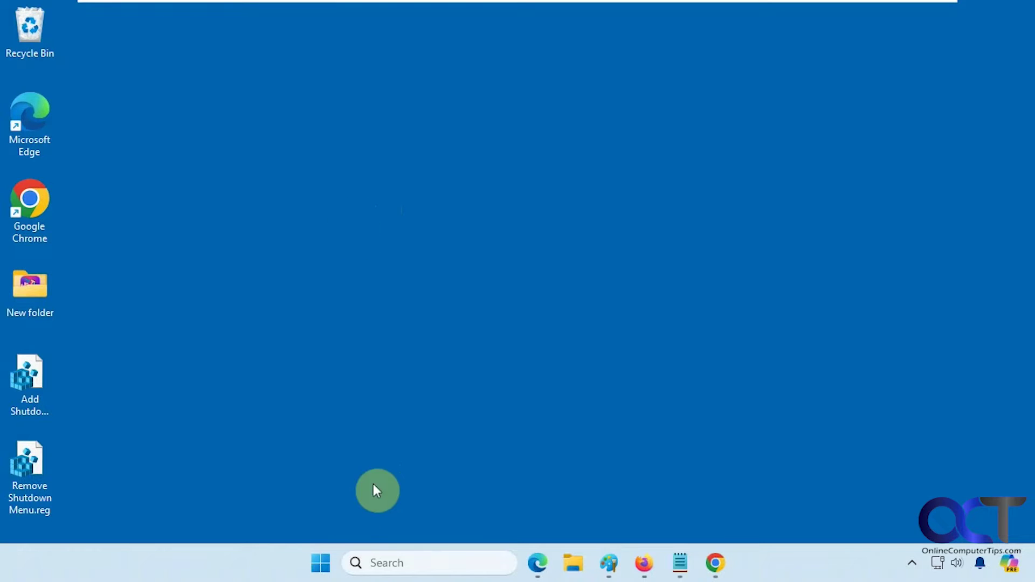
- Open and close the Start menu, cancel the Alt+F4 shutdown prompt, then open Add Shutdown Menu.reg
click(323, 561)
click(184, 399)
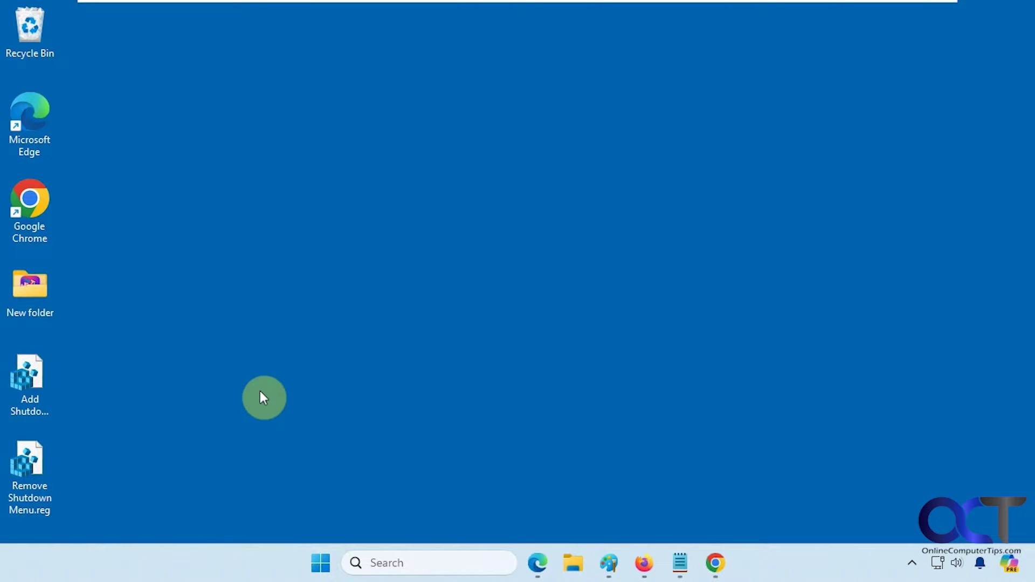
key(alt+F4)
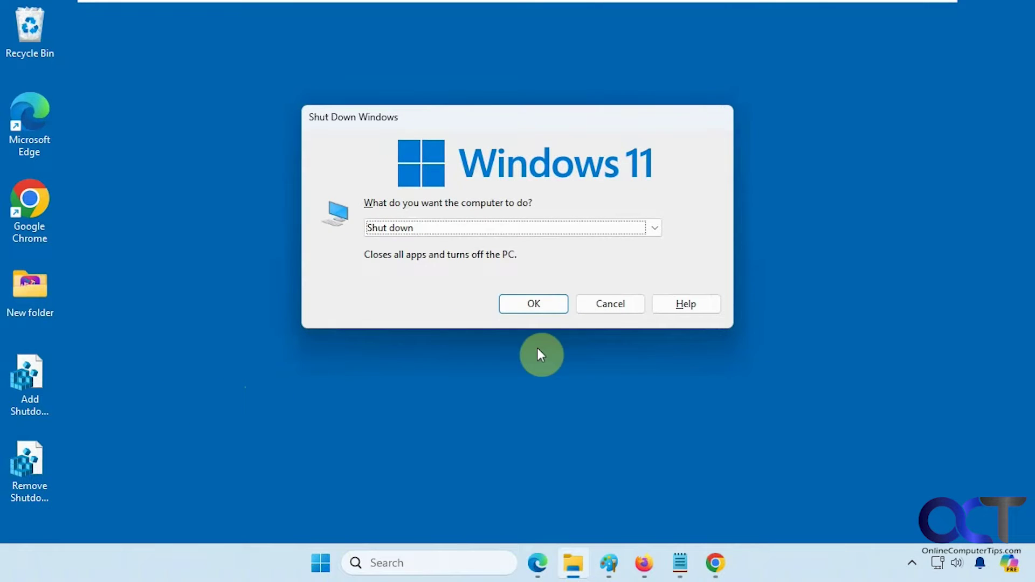
click(590, 306)
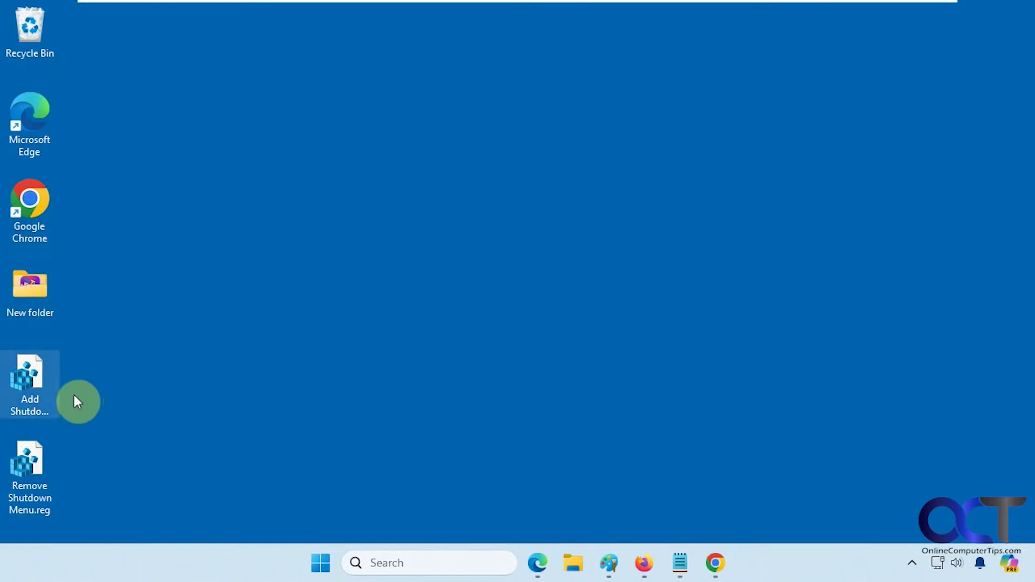
click(39, 390)
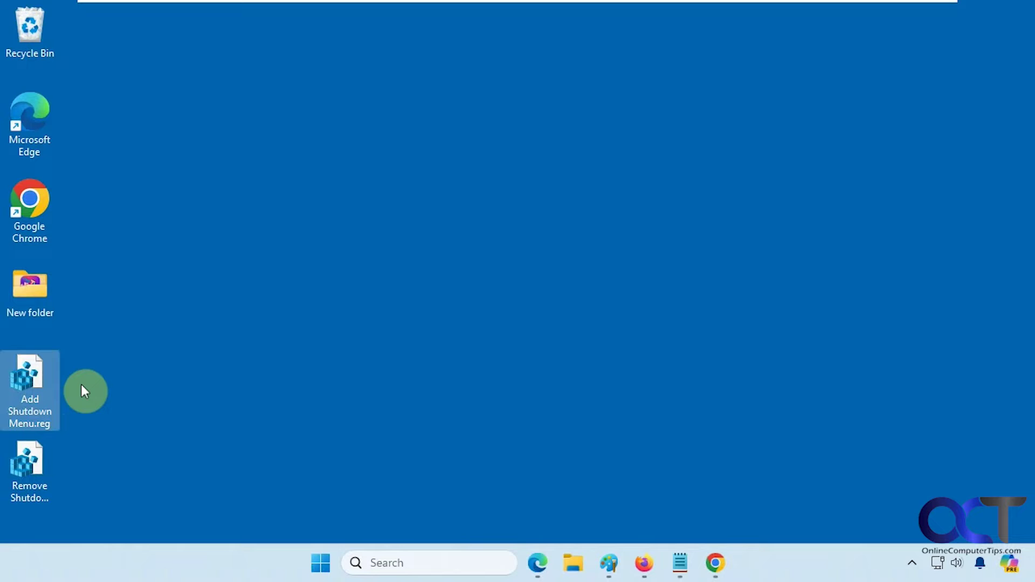
double_click(58, 392)
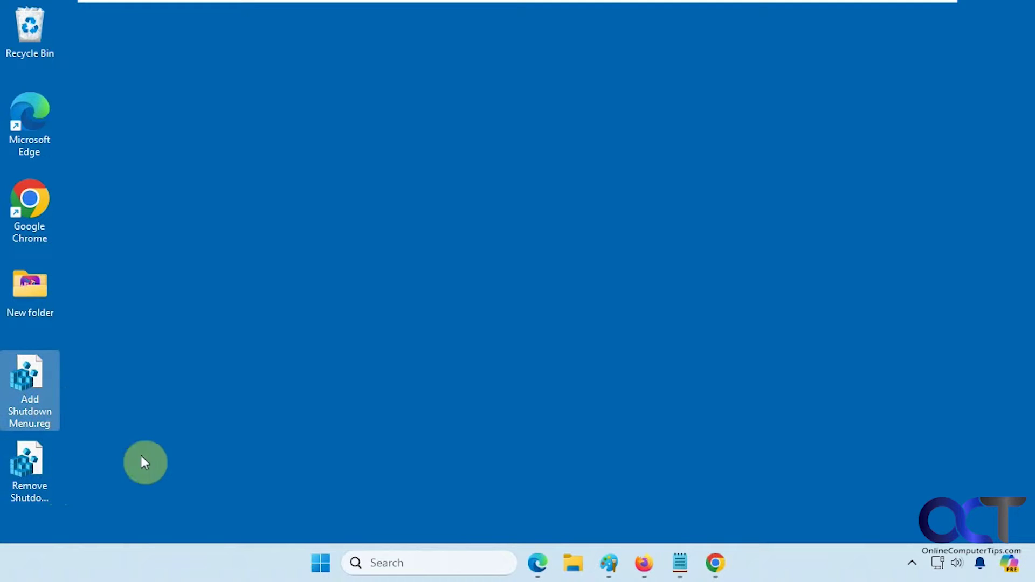
- Review the DesktopBackground\Shell key path in the Add file and the Shutdown-key deletion line in the Remove file
click(683, 564)
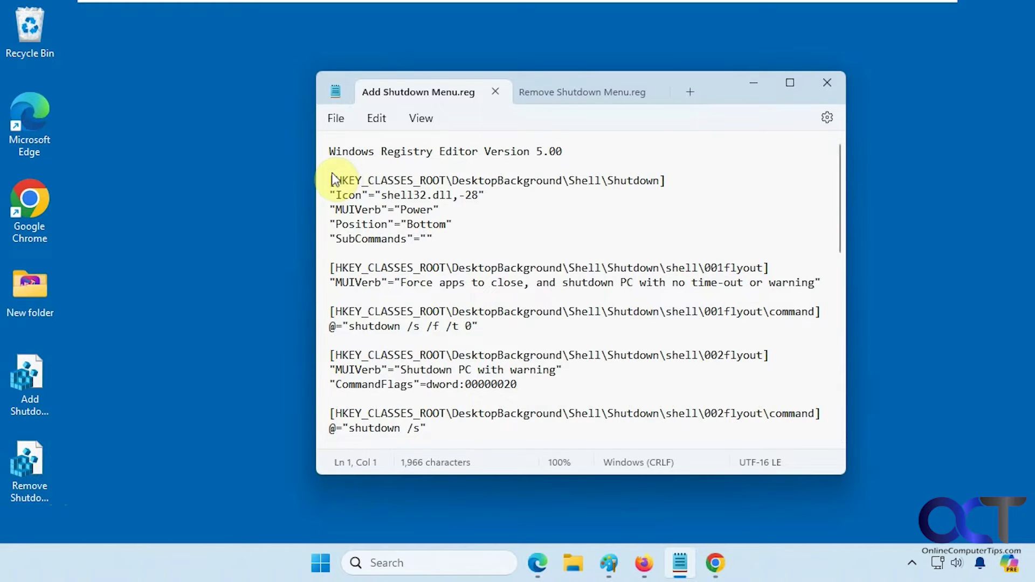
drag(332, 179, 603, 179)
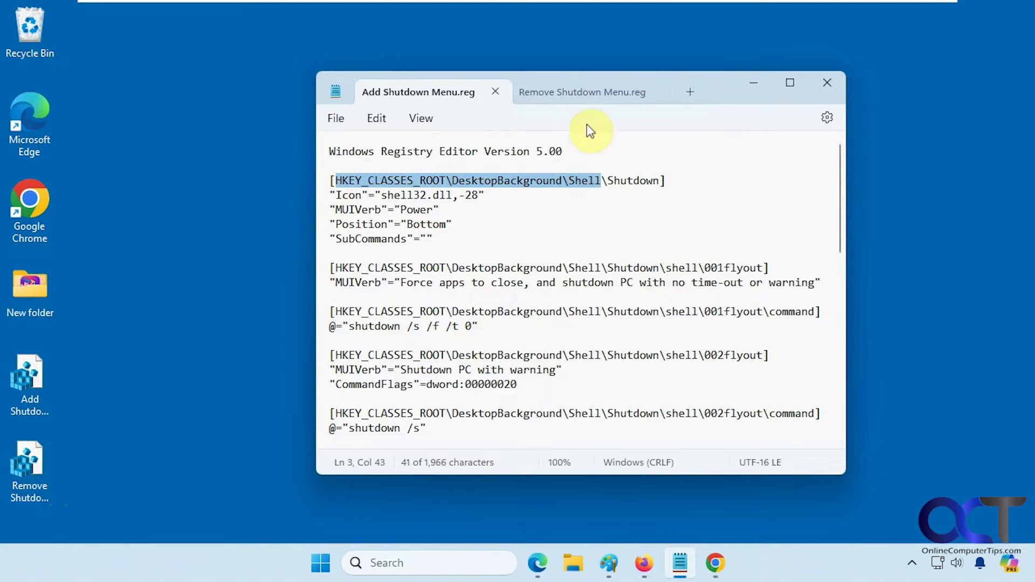
click(593, 93)
drag(672, 181, 322, 183)
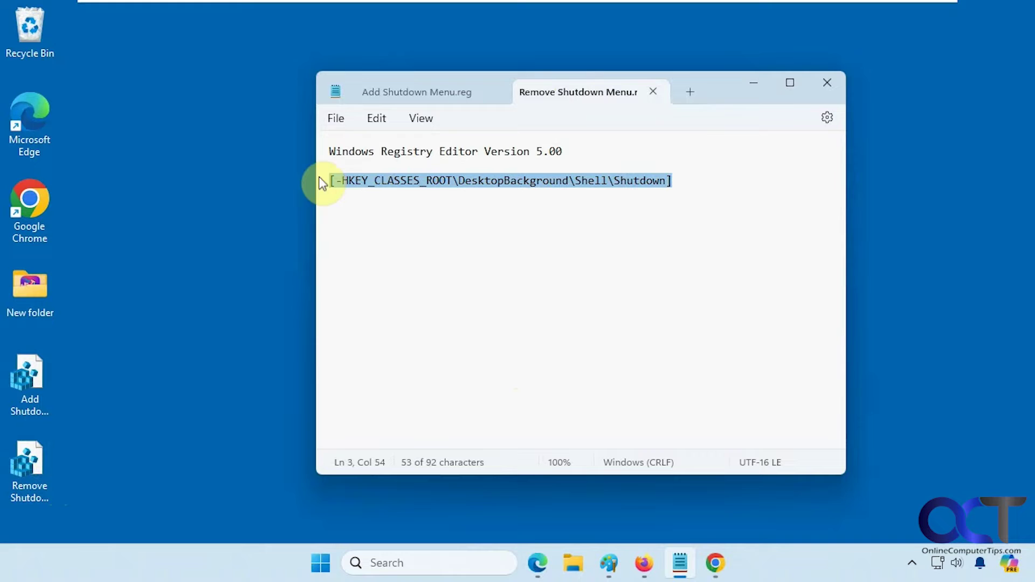
click(488, 224)
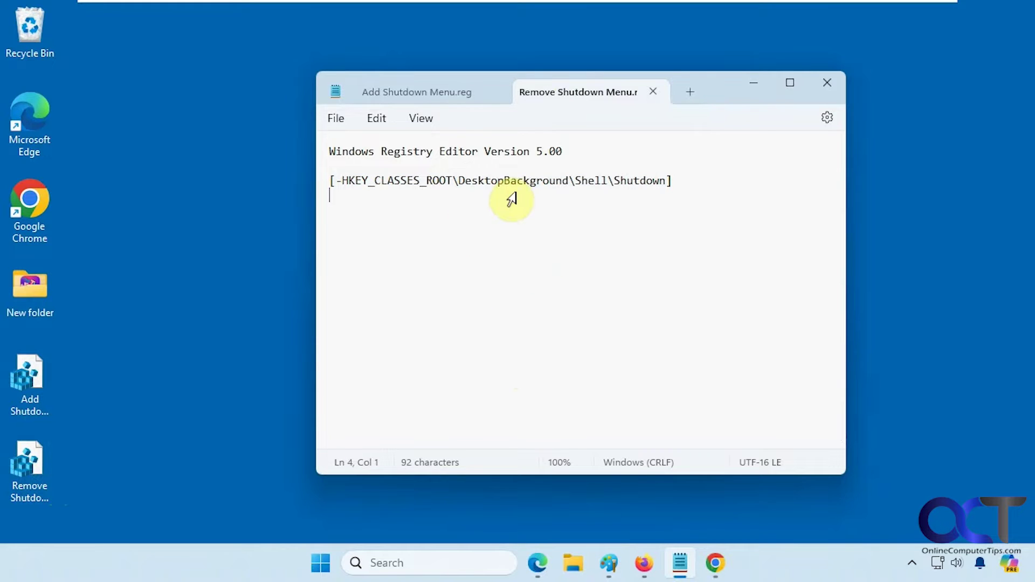
- Minimize Notepad and merge Add Shutdown Menu.reg, approving the Run, UAC and confirmation prompts
click(753, 87)
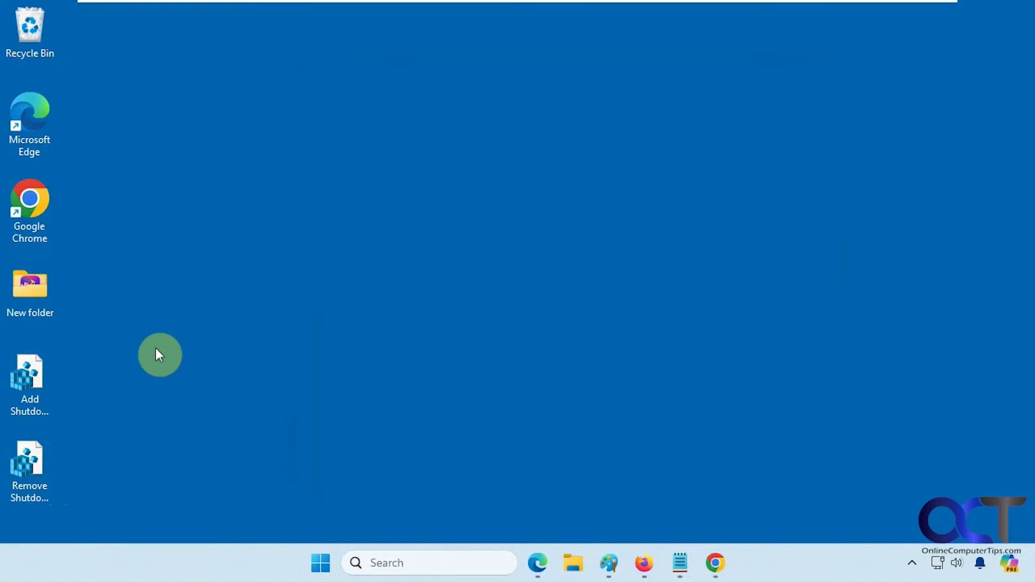
double_click(32, 377)
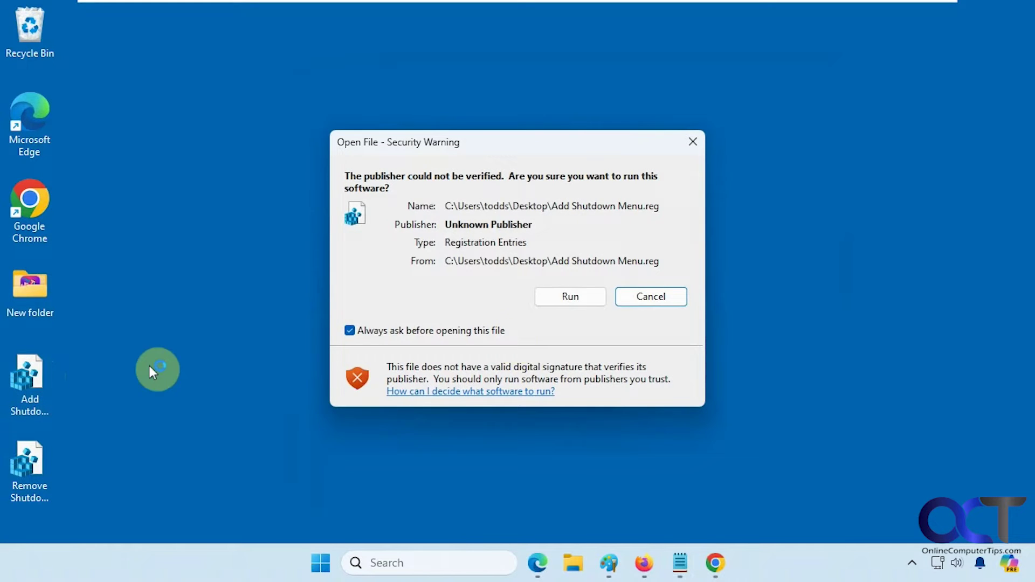
click(568, 298)
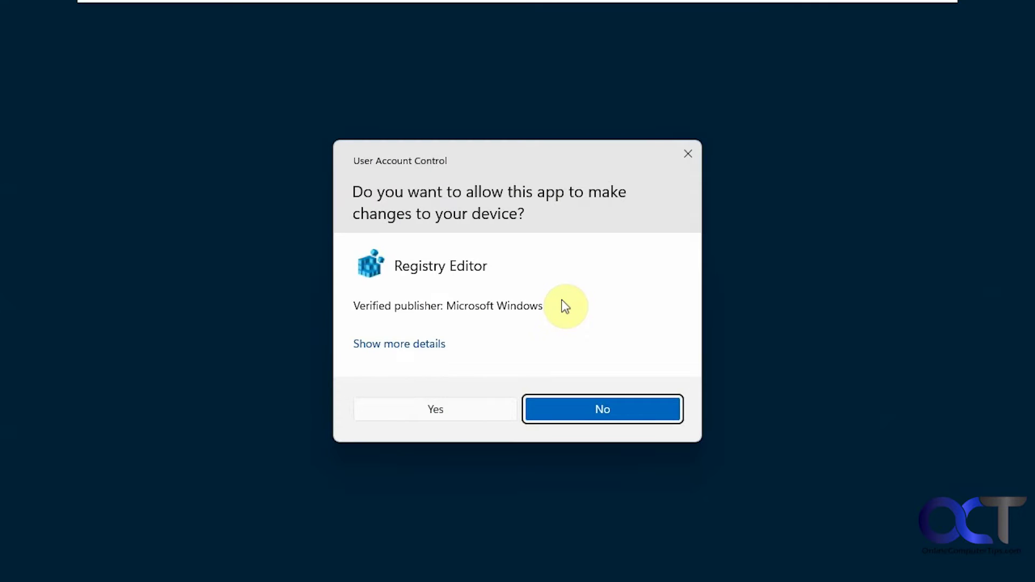
click(435, 409)
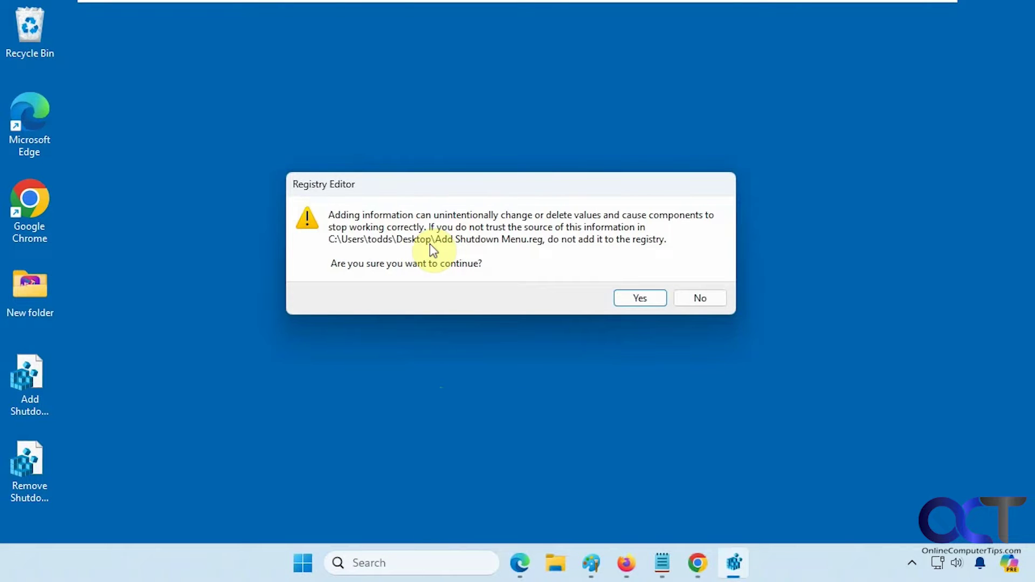
click(631, 299)
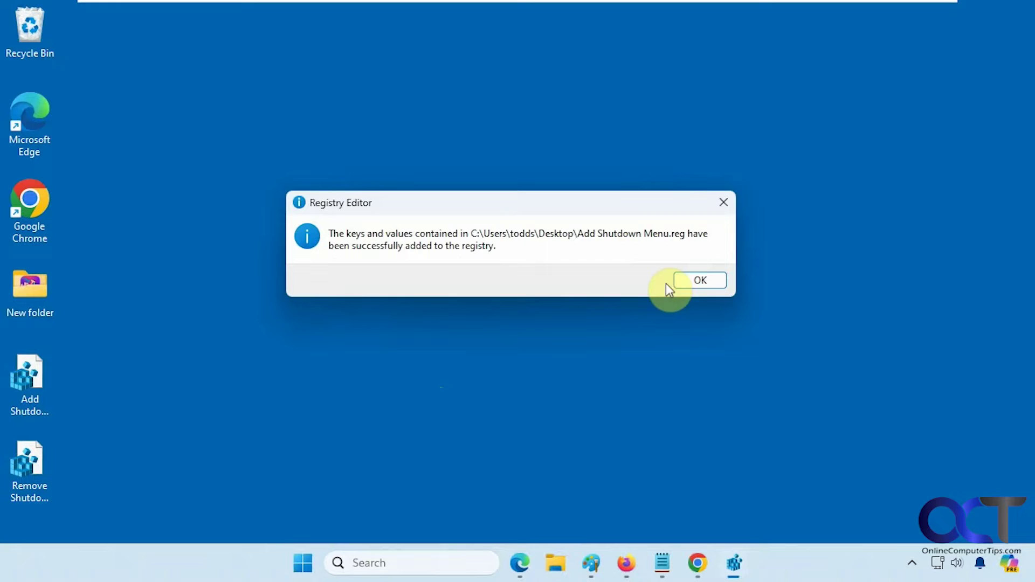
click(684, 278)
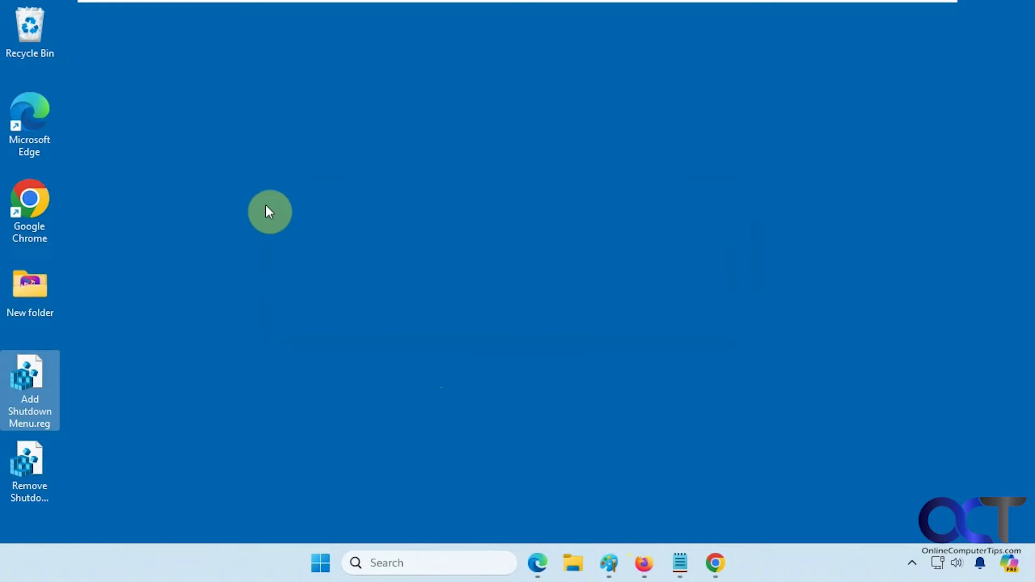
right_click(277, 169)
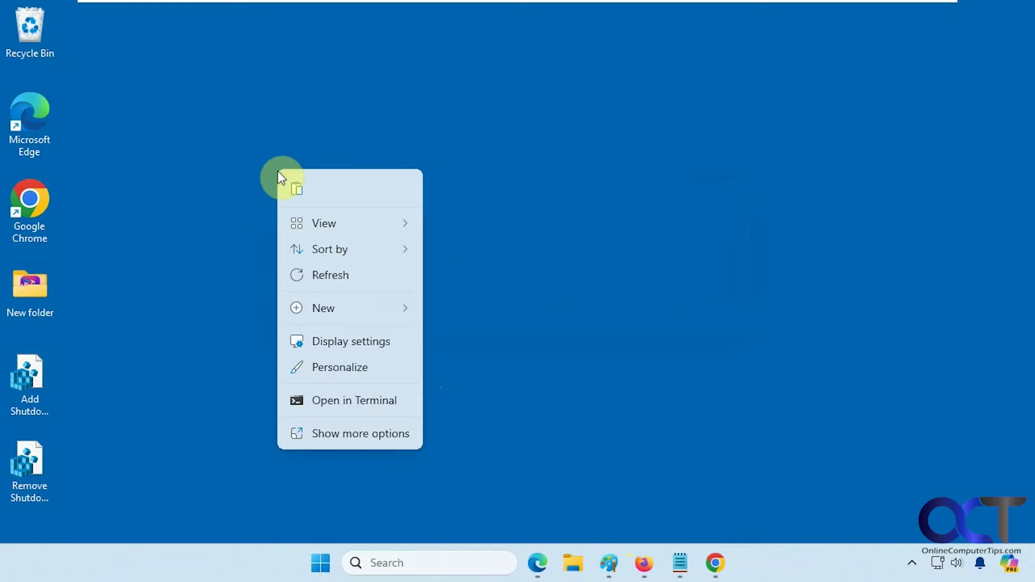
click(343, 432)
click(225, 253)
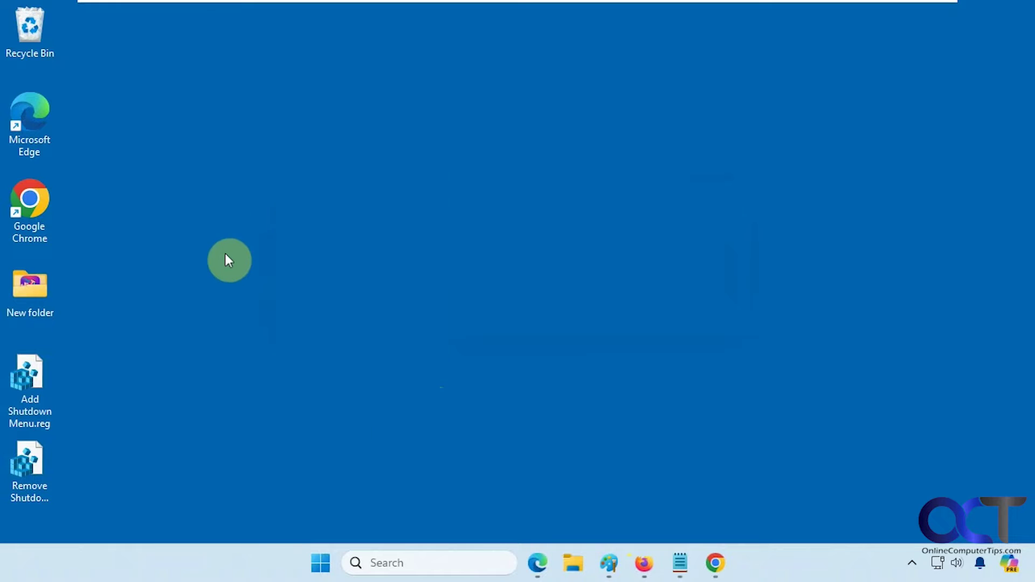
right_click(225, 216)
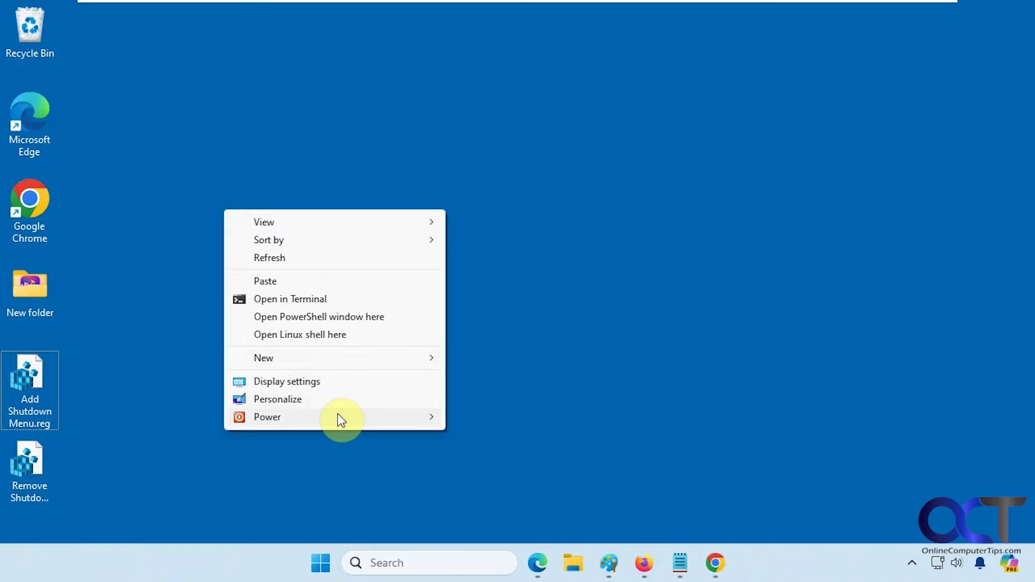
mouse_move(338, 418)
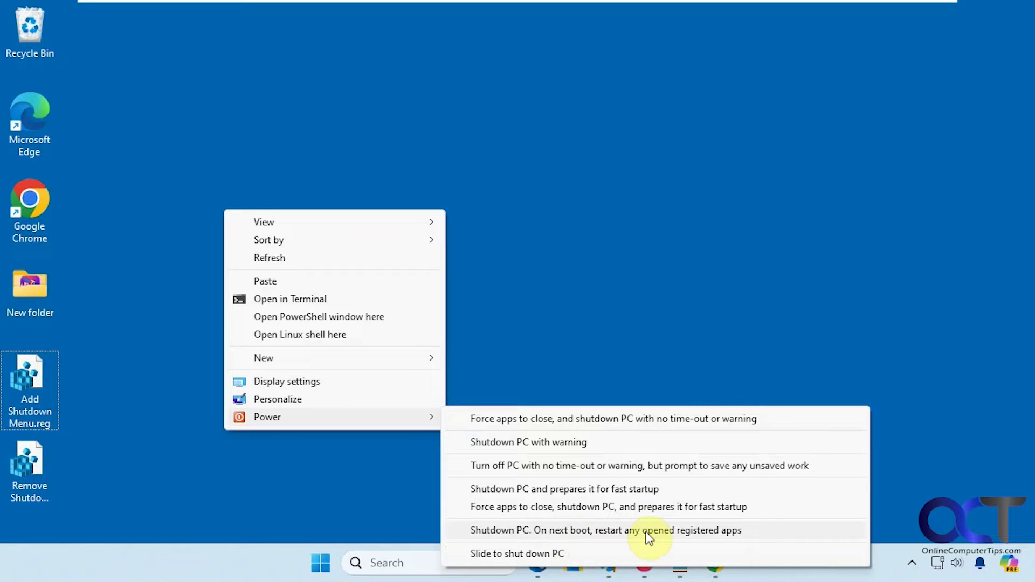
- From the desktop menu choose Power > 'Shutdown PC. On next boot, restart any opened registered apps'
click(638, 324)
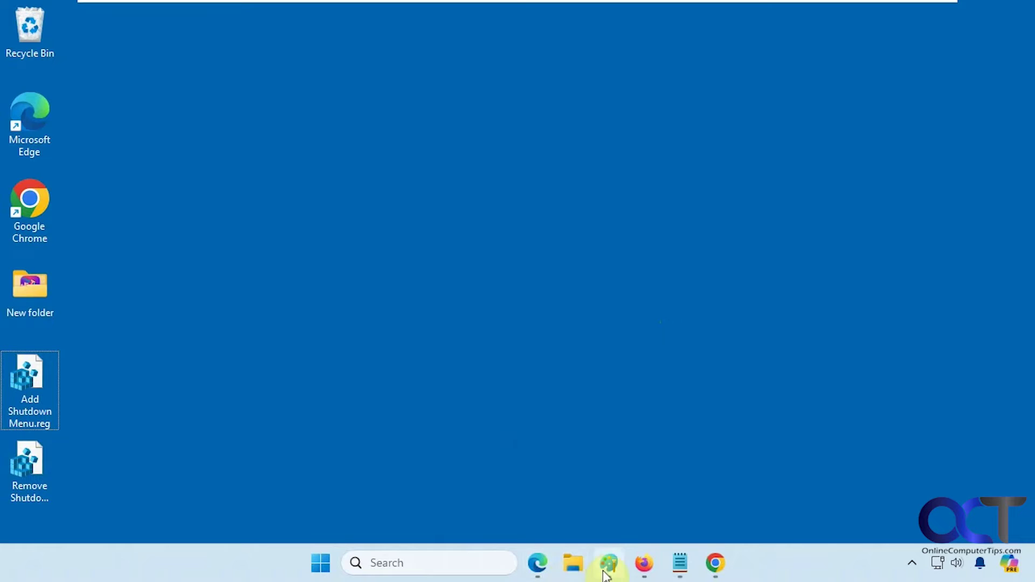
mouse_move(726, 569)
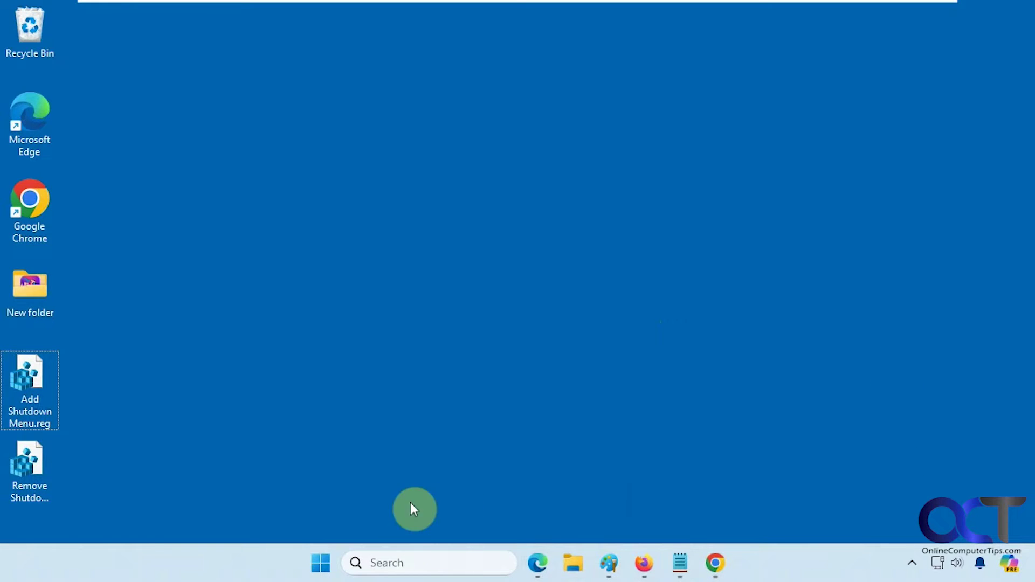
right_click(336, 210)
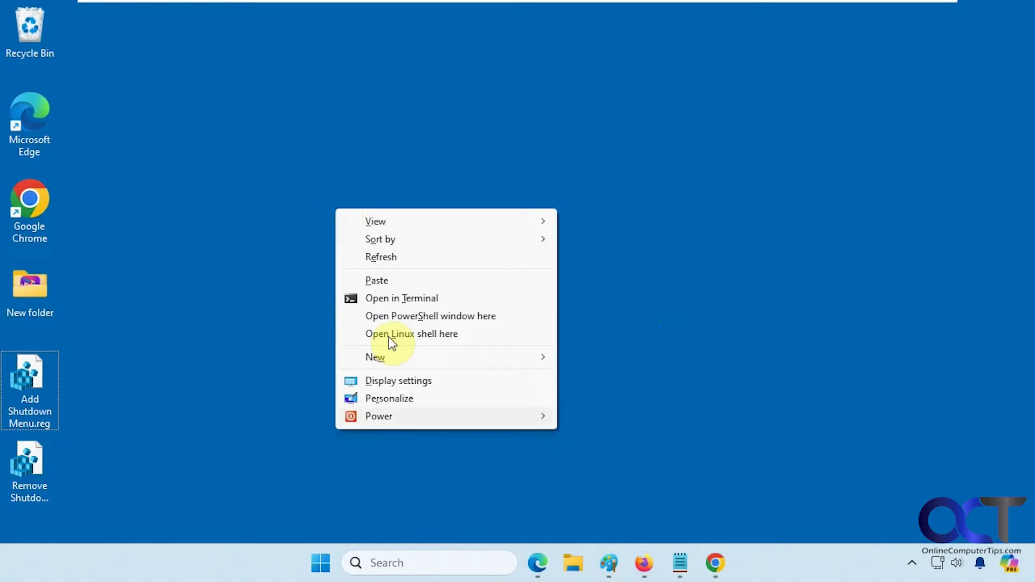
mouse_move(422, 417)
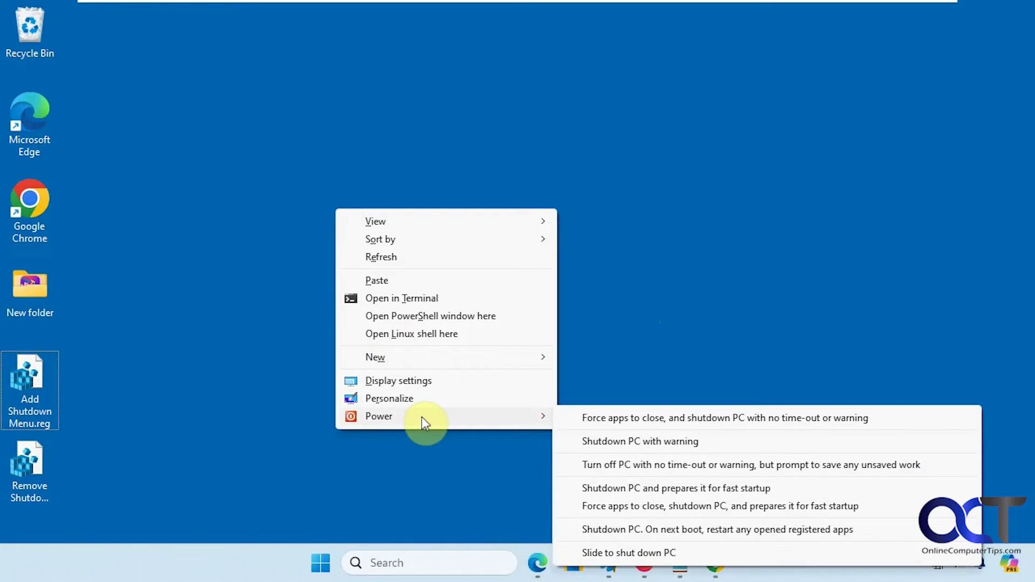
click(608, 530)
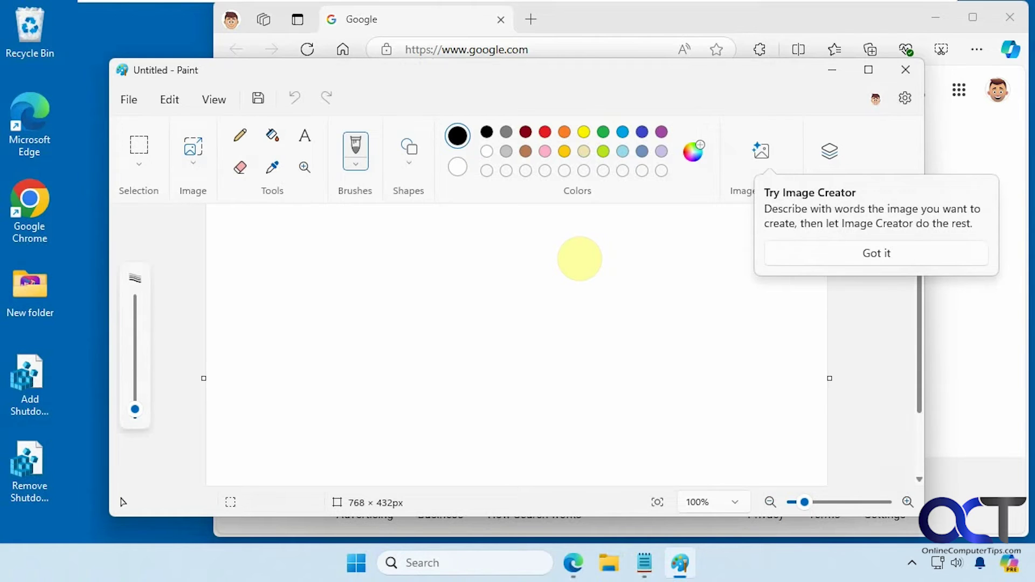
- Bring back Notepad, switch between the two .reg file tabs, then minimize Notepad
click(647, 566)
click(449, 99)
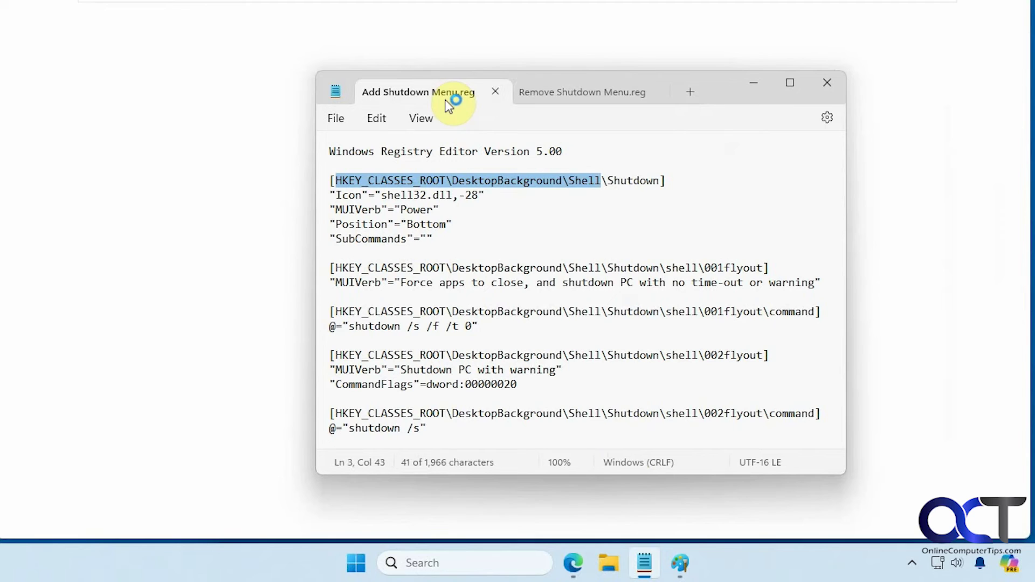
click(561, 95)
click(438, 93)
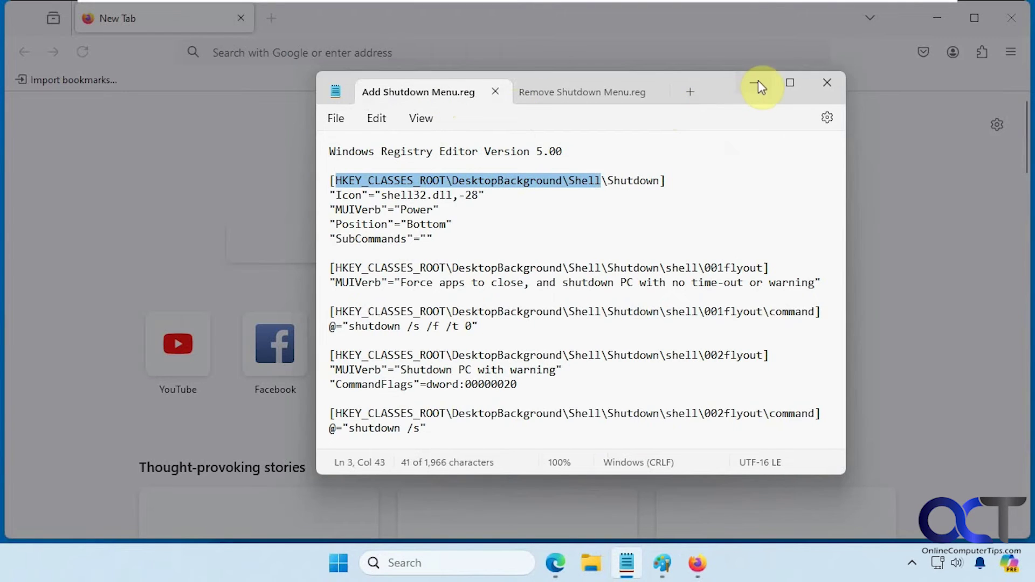
click(755, 82)
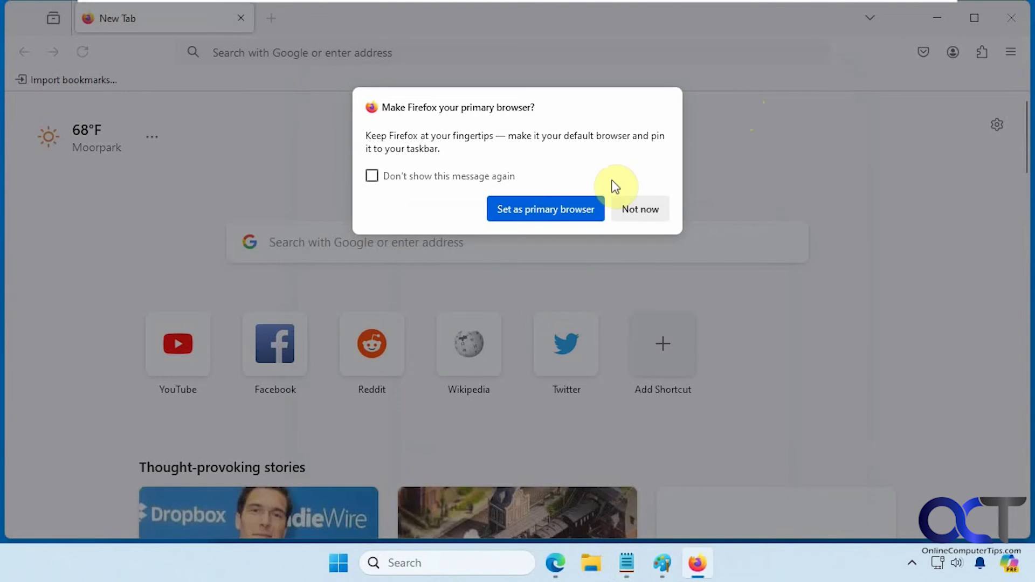
- Decline Firefox's default-browser prompt with Not now, then minimize Firefox, Paint and Edge
click(504, 179)
click(636, 208)
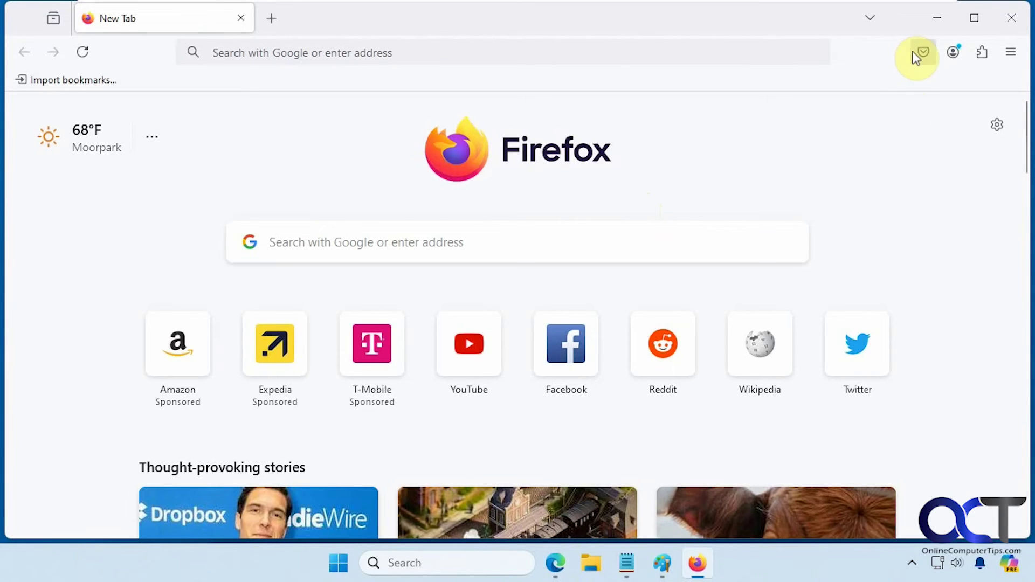
click(937, 17)
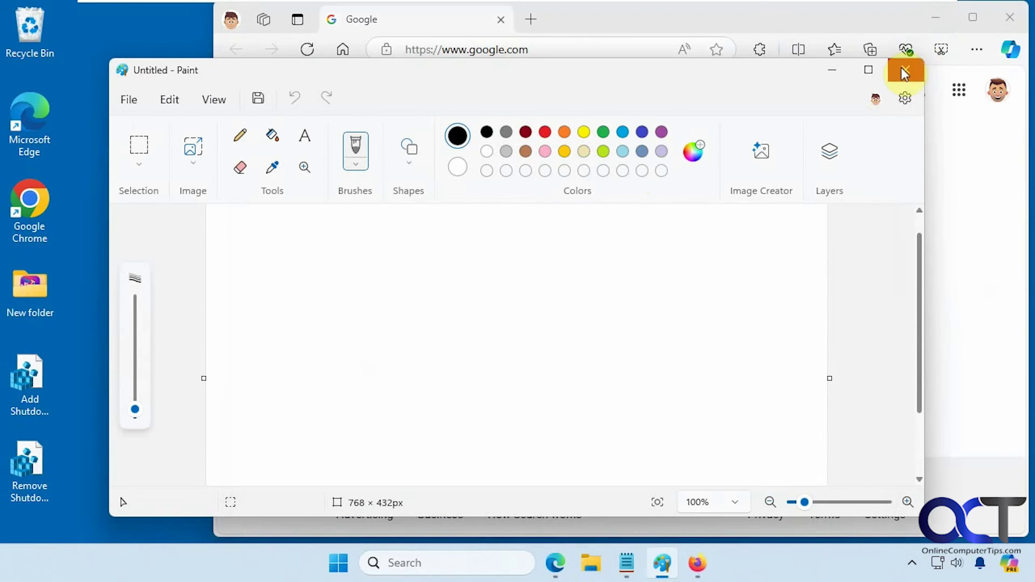
click(836, 73)
click(936, 18)
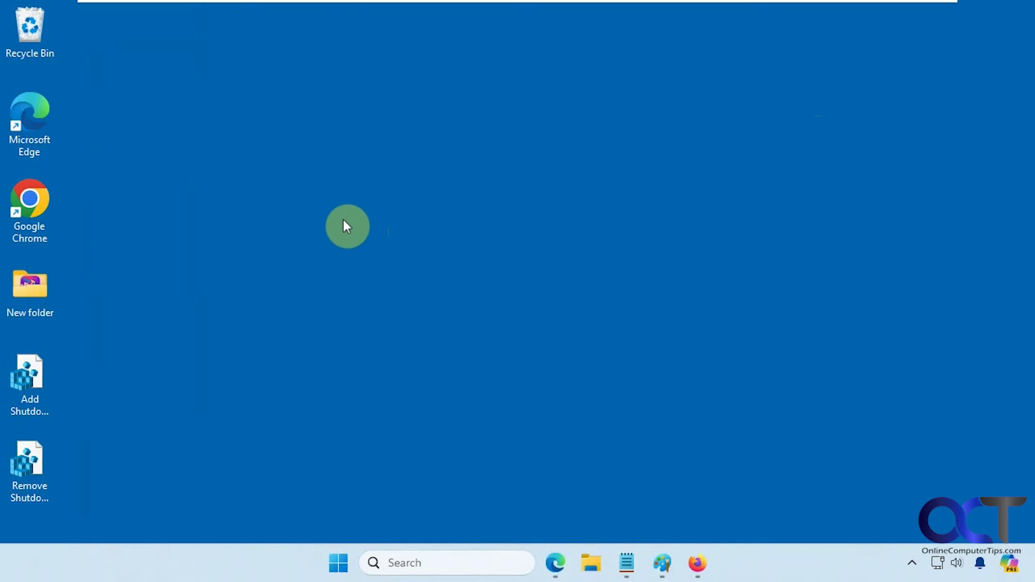
- From the desktop menu choose Power > 'Force apps to close, shutdown PC, and prepares it for fast startup'
right_click(282, 176)
mouse_move(376, 384)
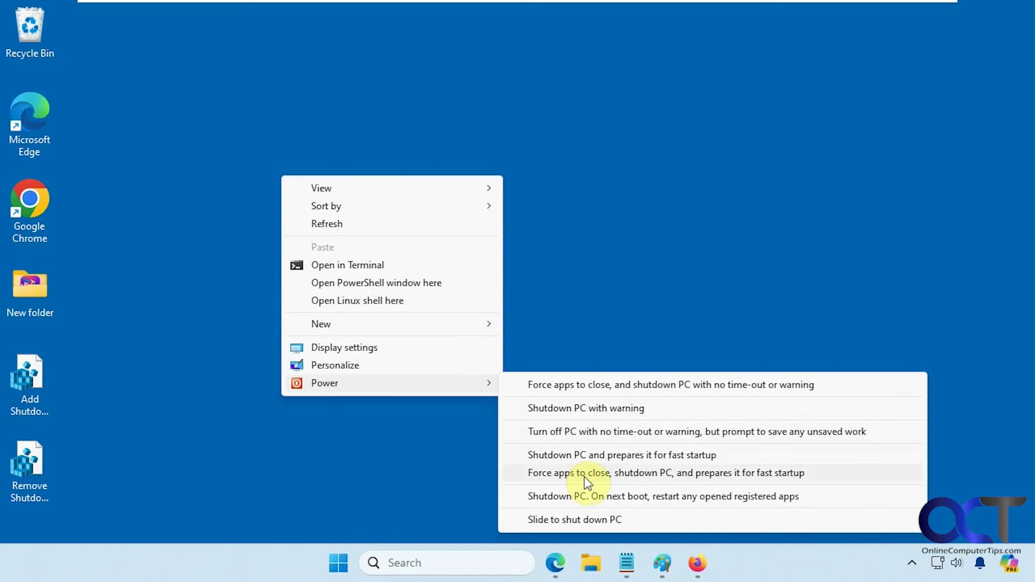
click(617, 475)
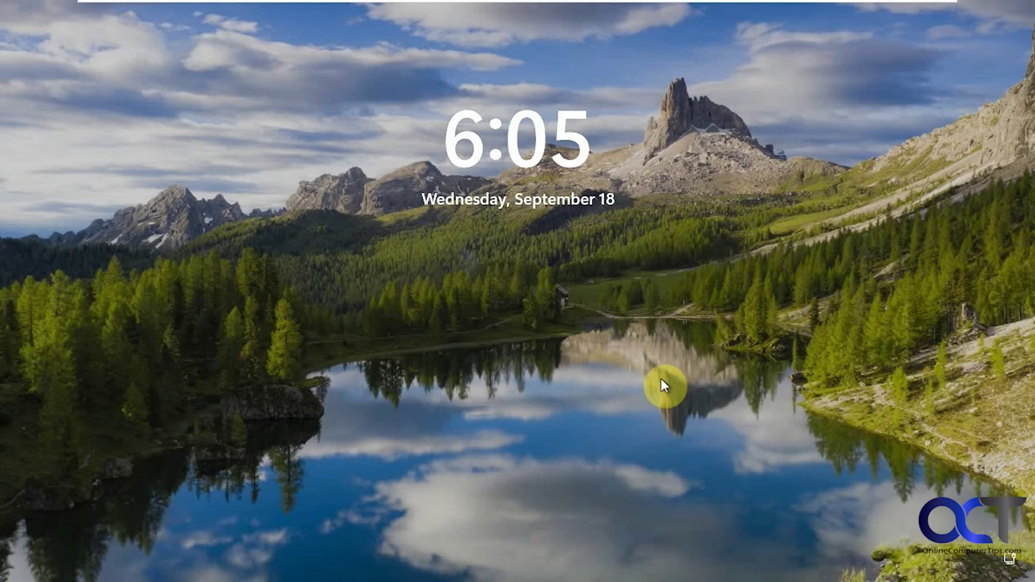
- Sign back in from the lock screen using the account PIN
click(655, 372)
text(1)
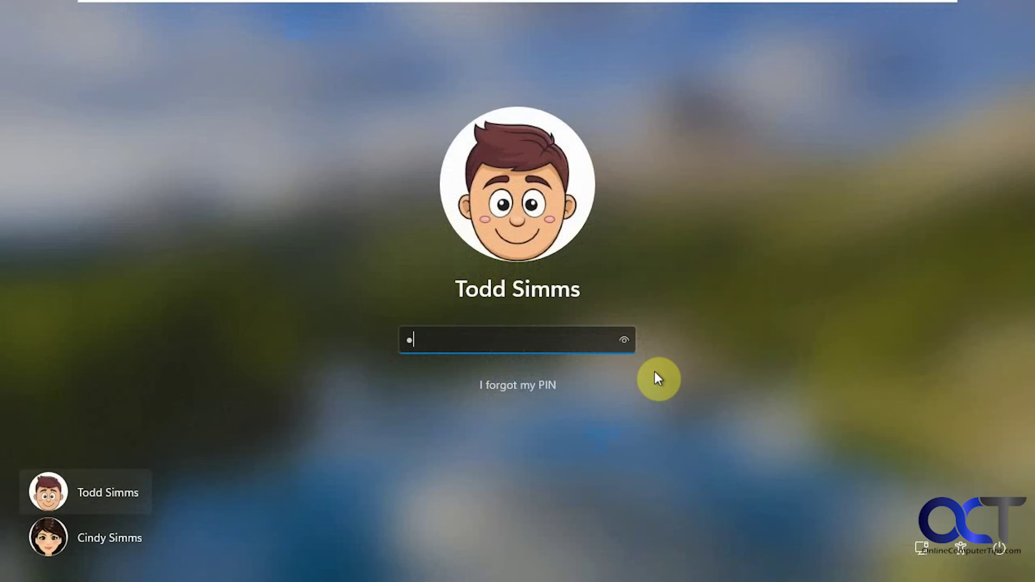
text(234)
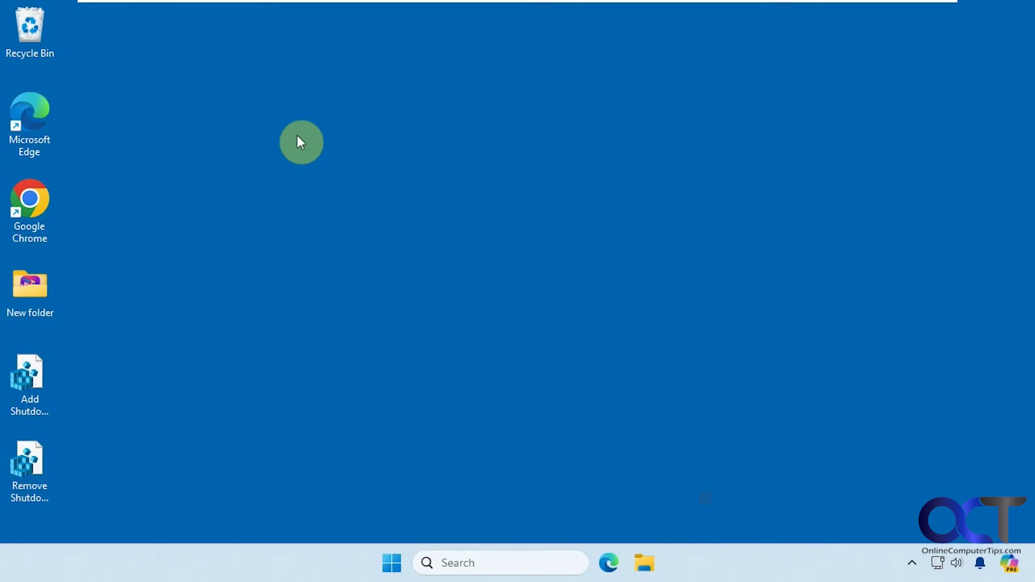
- Choose Power > 'Shutdown PC with warning' from the desktop menu and close the sign-out notice
right_click(298, 136)
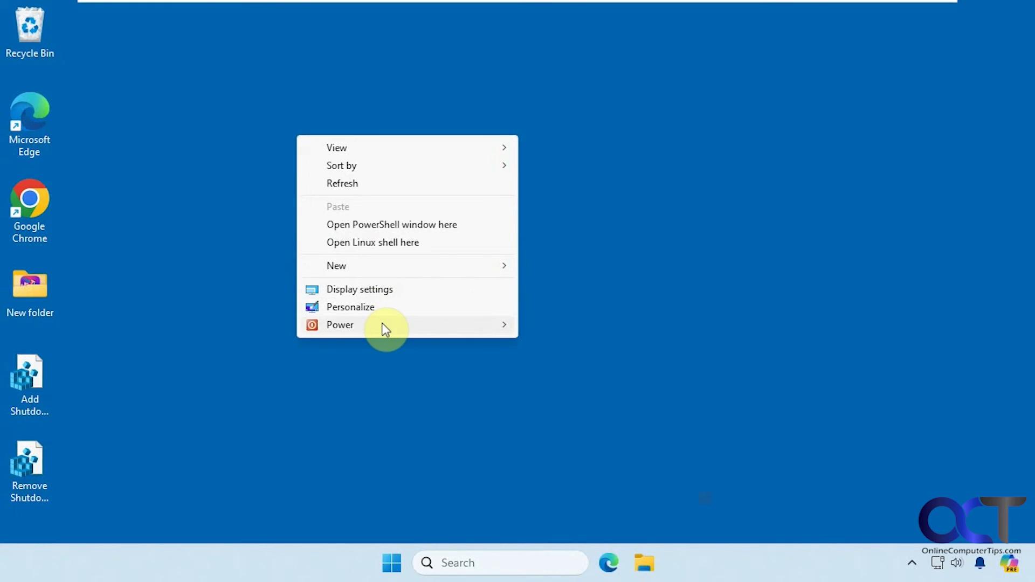
mouse_move(382, 324)
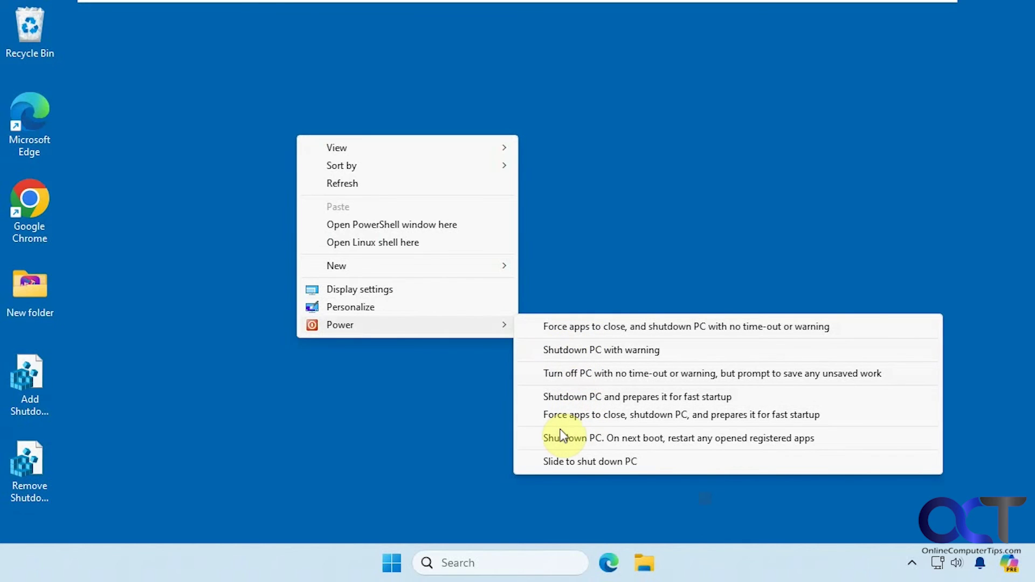
click(569, 352)
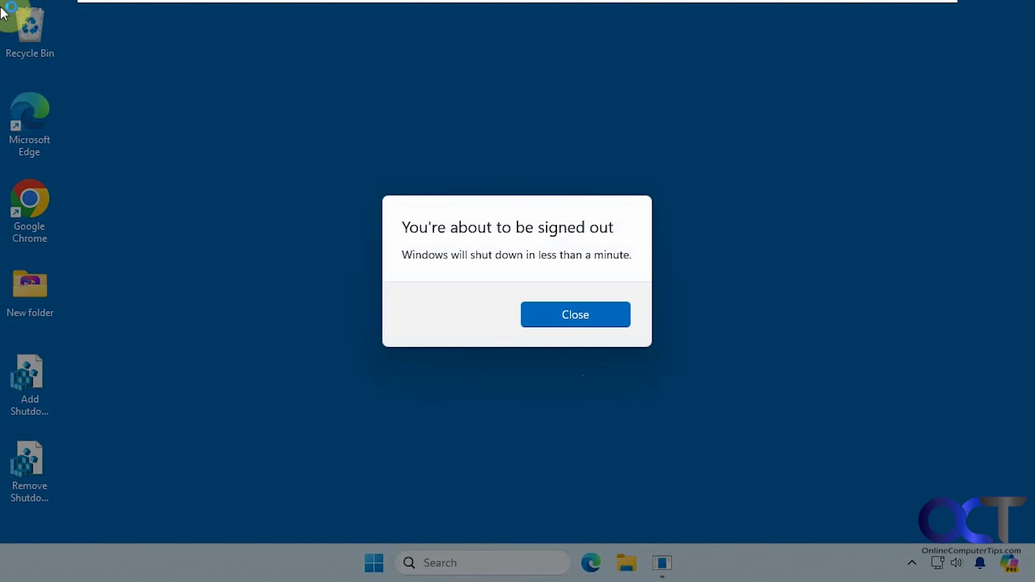
click(567, 317)
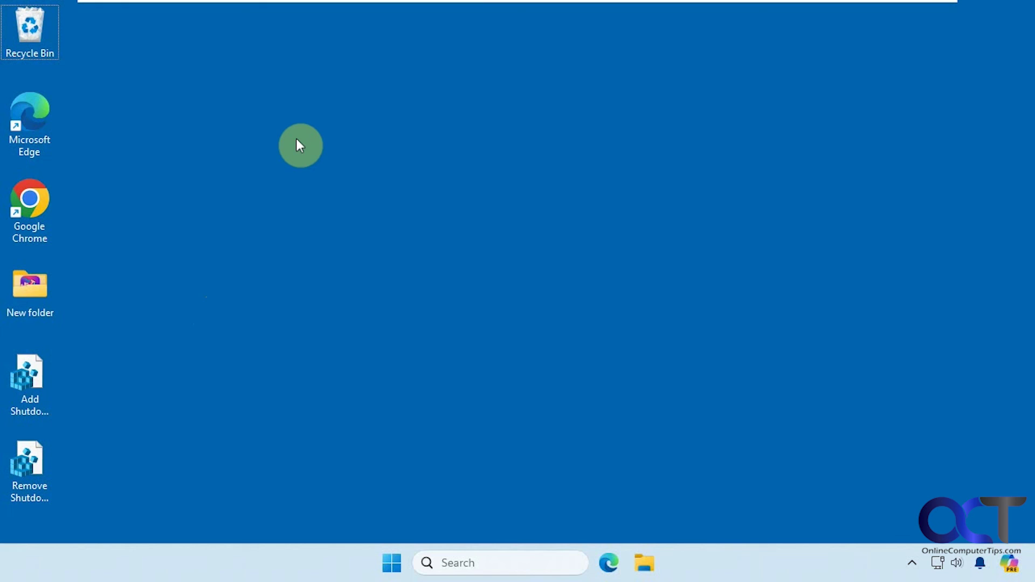
- Check that the desktop context menu still shows the Power submenu
right_click(298, 138)
mouse_move(380, 348)
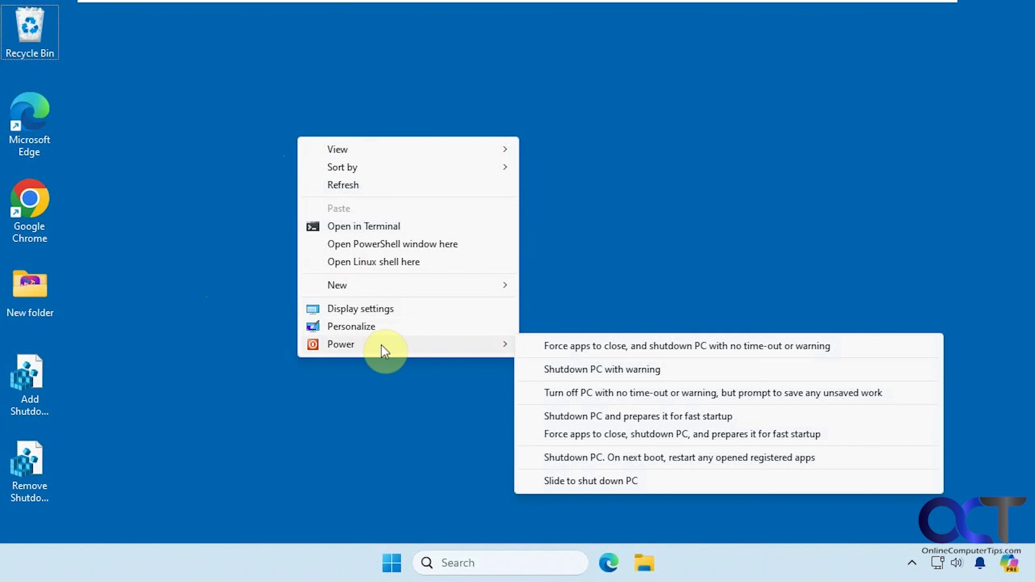
click(110, 467)
- Merge Remove Shutdown Menu.reg through the prompts and confirm Power is gone from the desktop menu
double_click(41, 469)
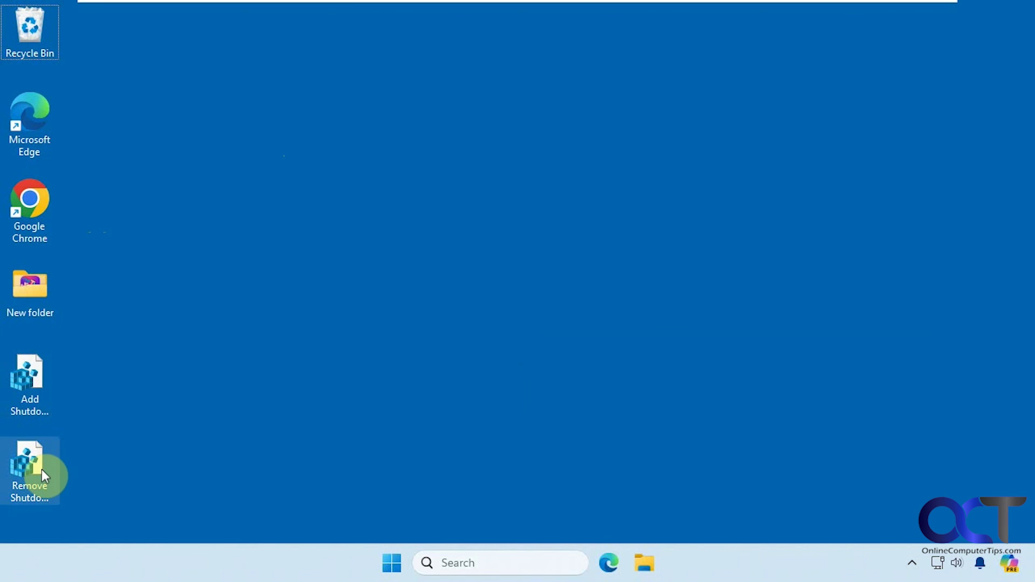
click(545, 303)
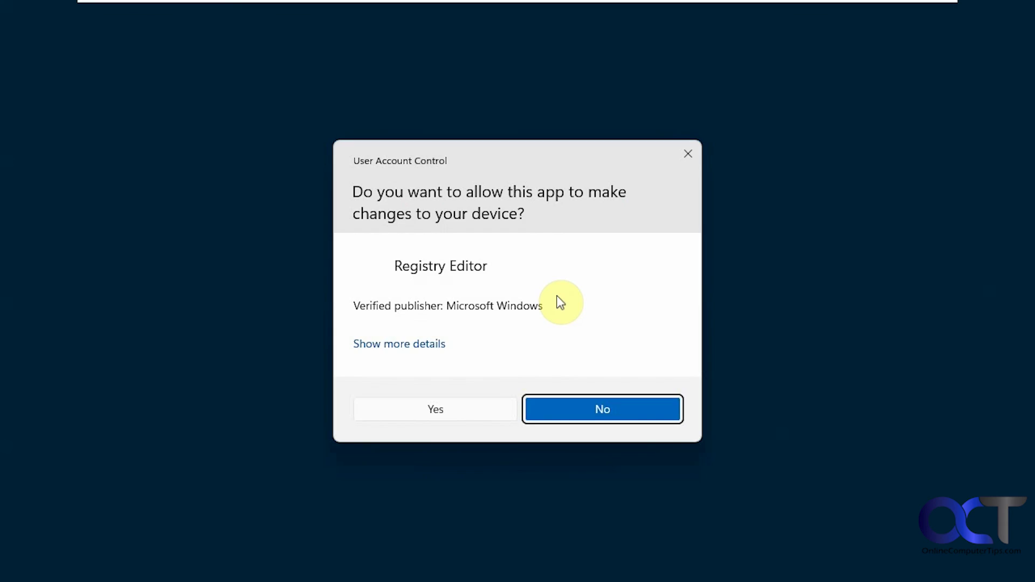
click(453, 408)
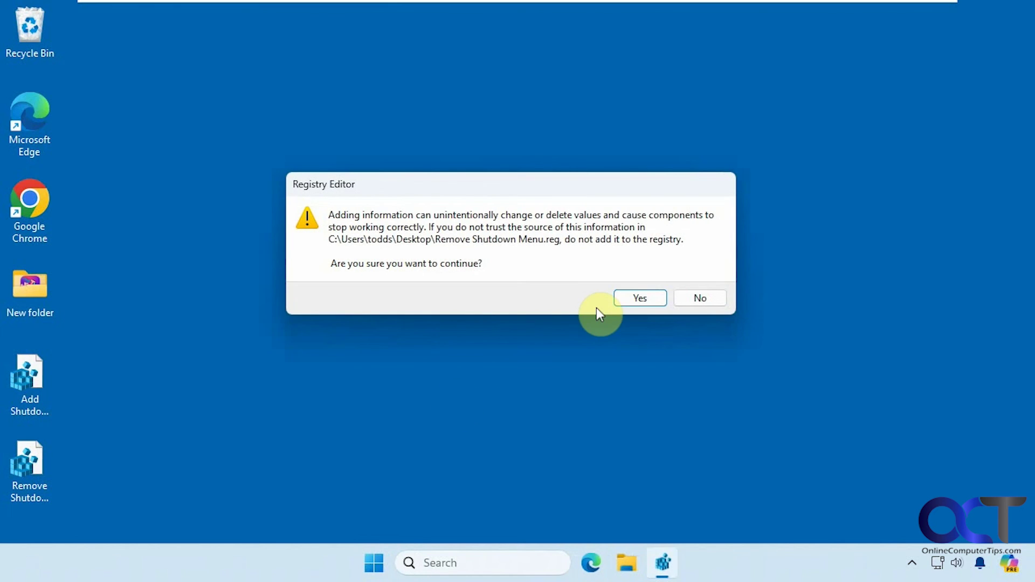
click(632, 300)
click(699, 280)
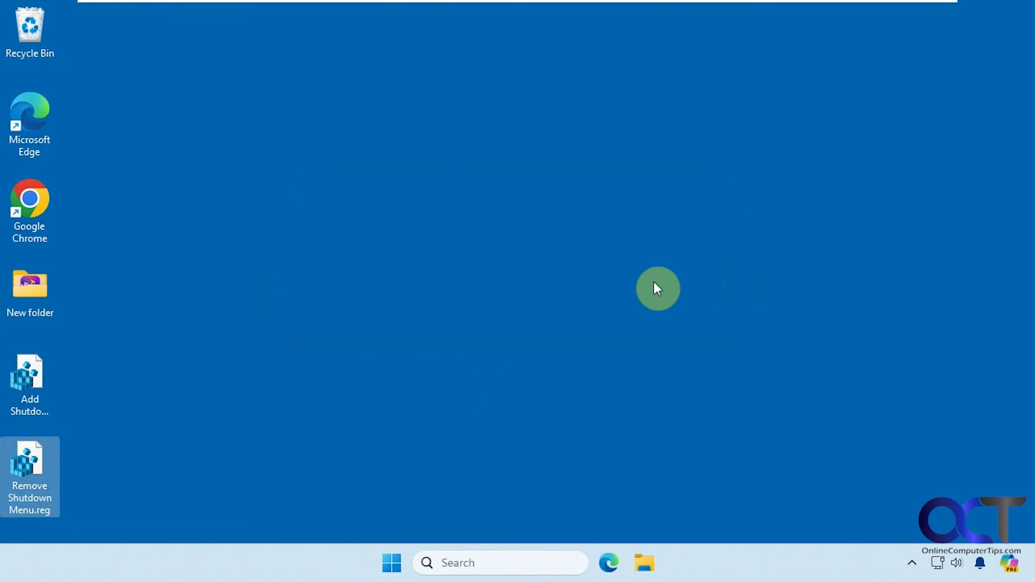
right_click(335, 196)
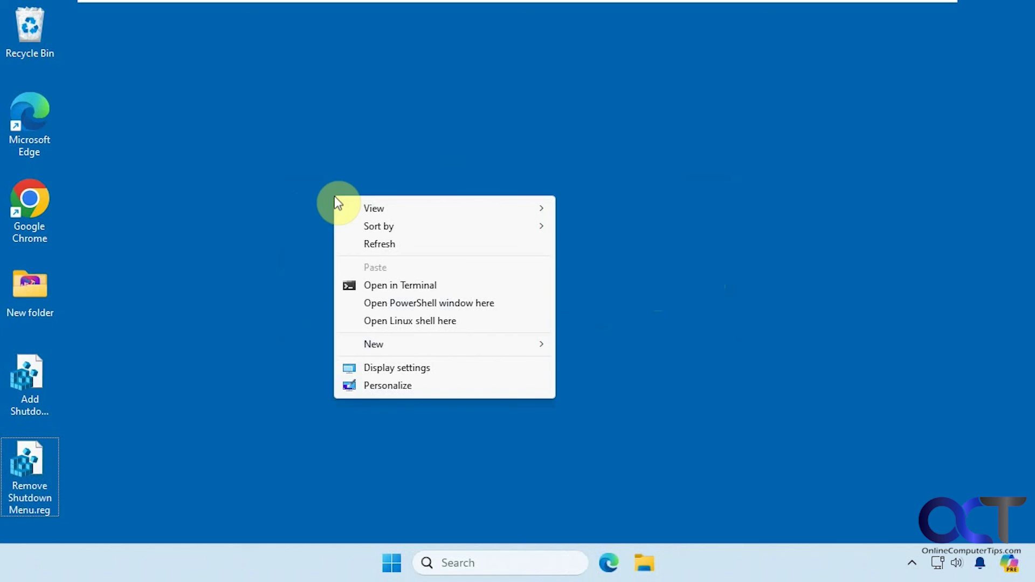
click(284, 280)
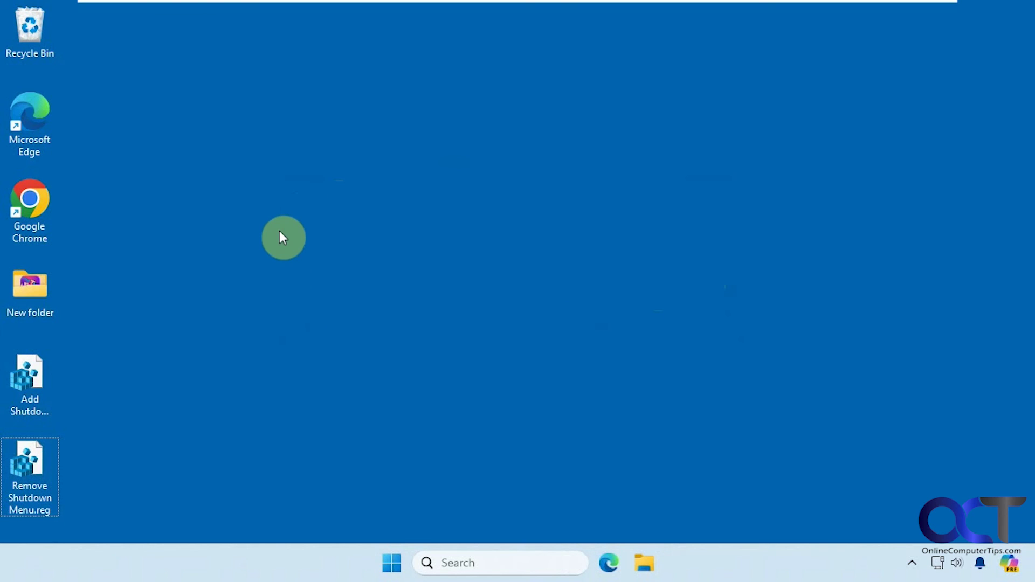